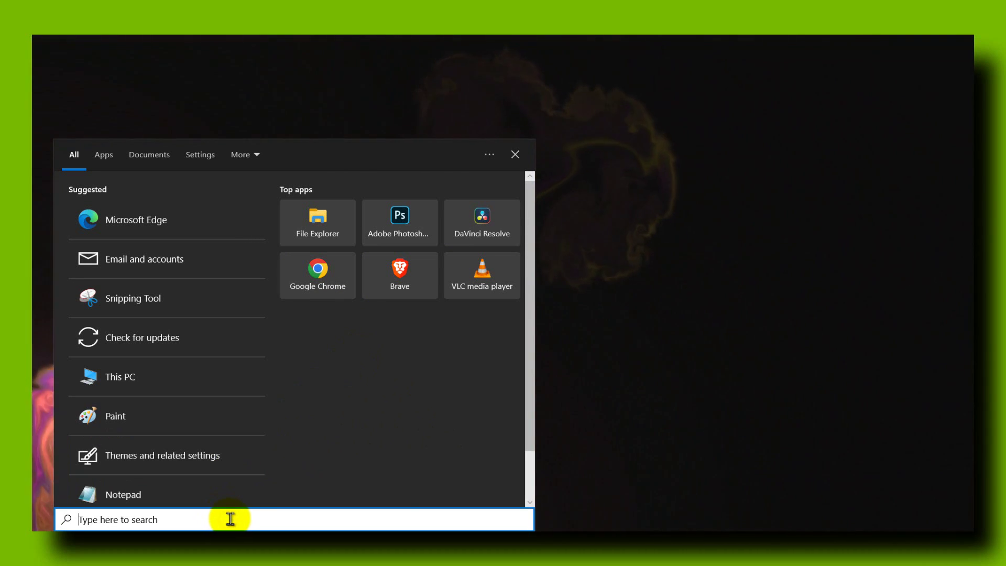
Open Device Manager from a 'device' search and expand Disk drives and Display adapters
text(device)
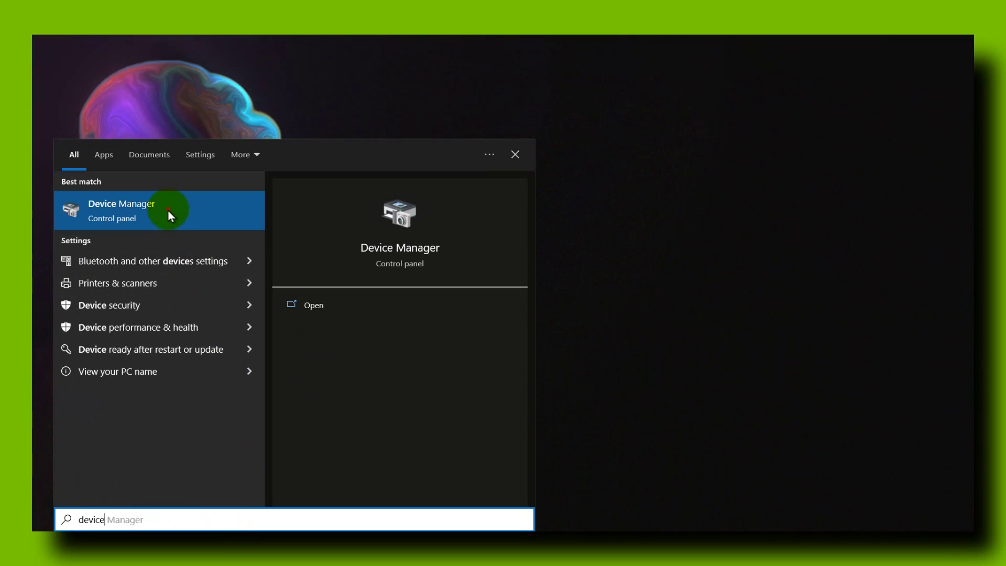
click(168, 210)
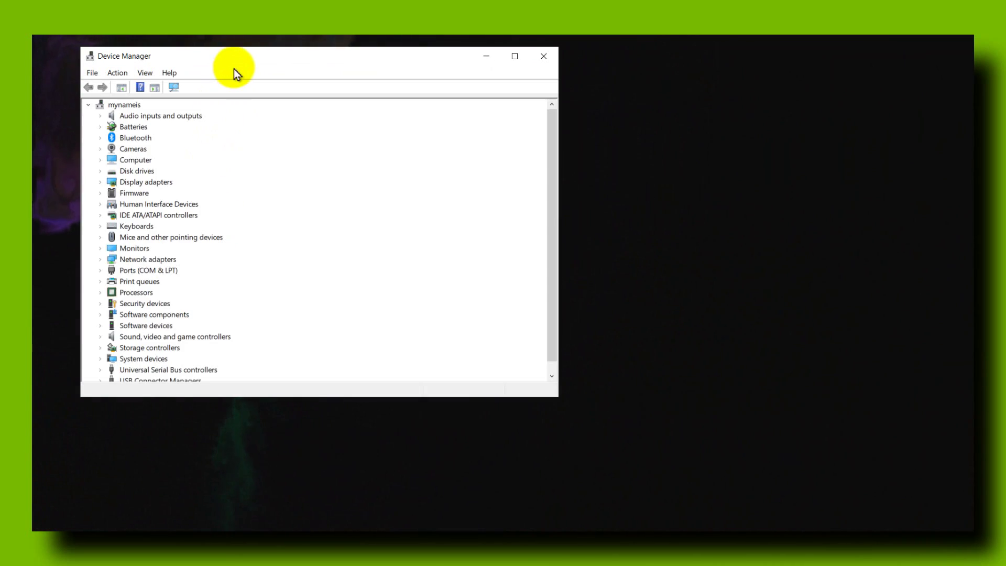
drag(236, 56, 290, 76)
click(199, 180)
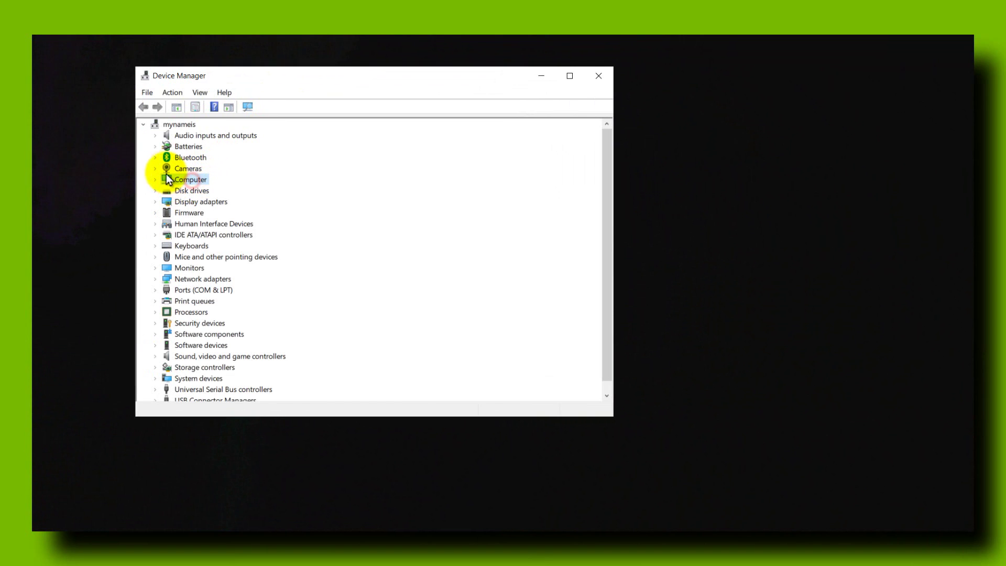
click(160, 192)
click(156, 213)
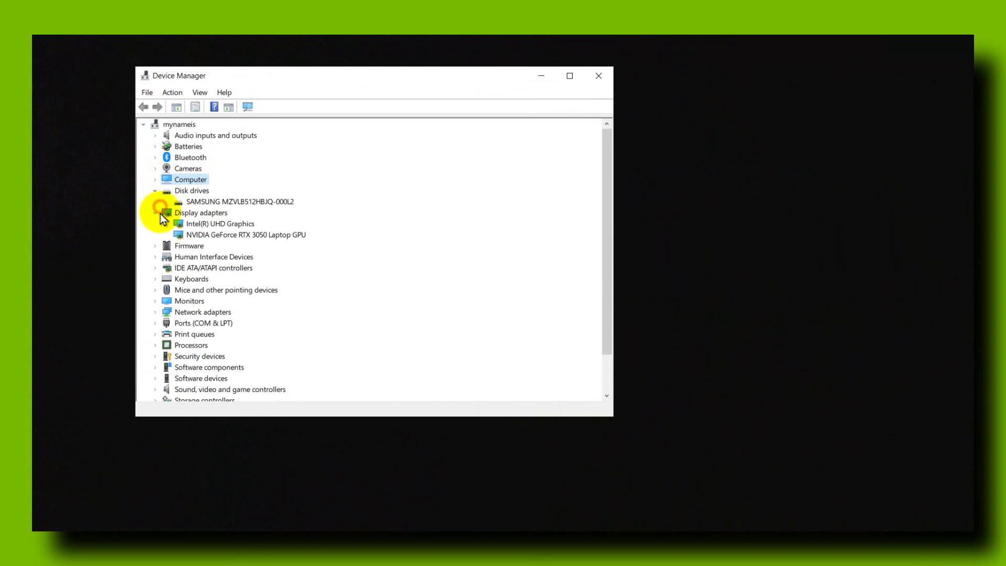
Search automatically for an updated driver for the NVIDIA GeForce RTX 3050 Laptop GPU
click(217, 235)
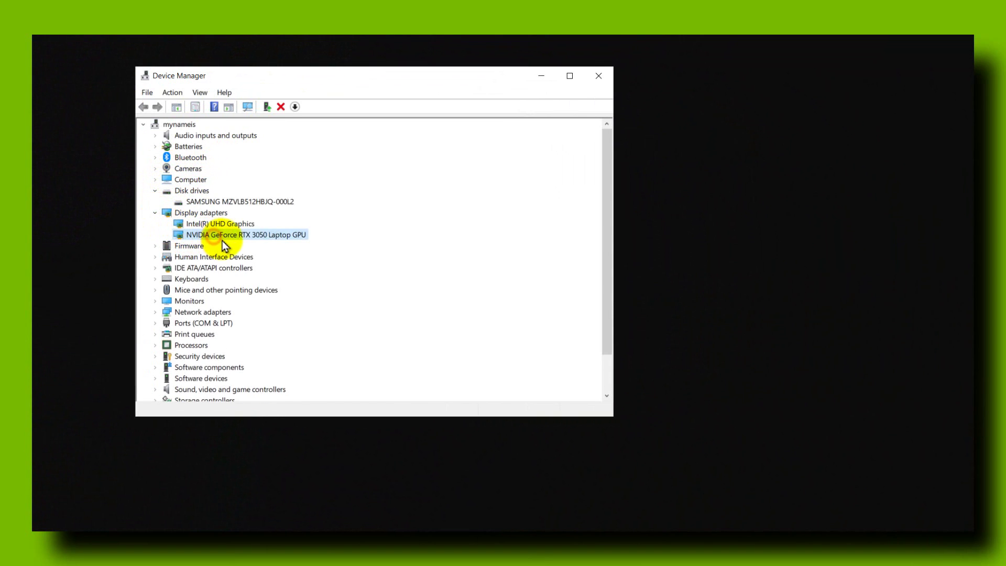
right_click(259, 237)
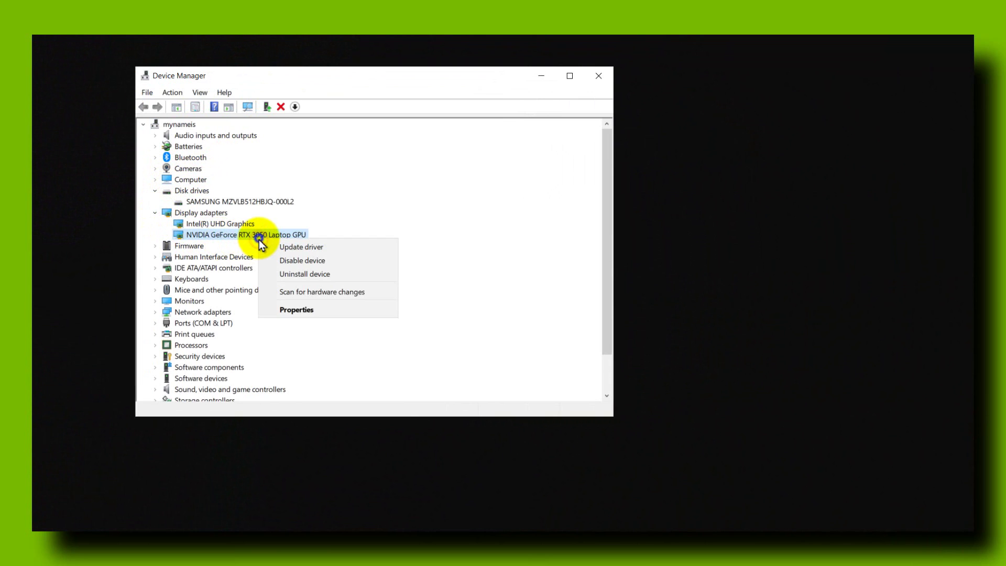
click(343, 225)
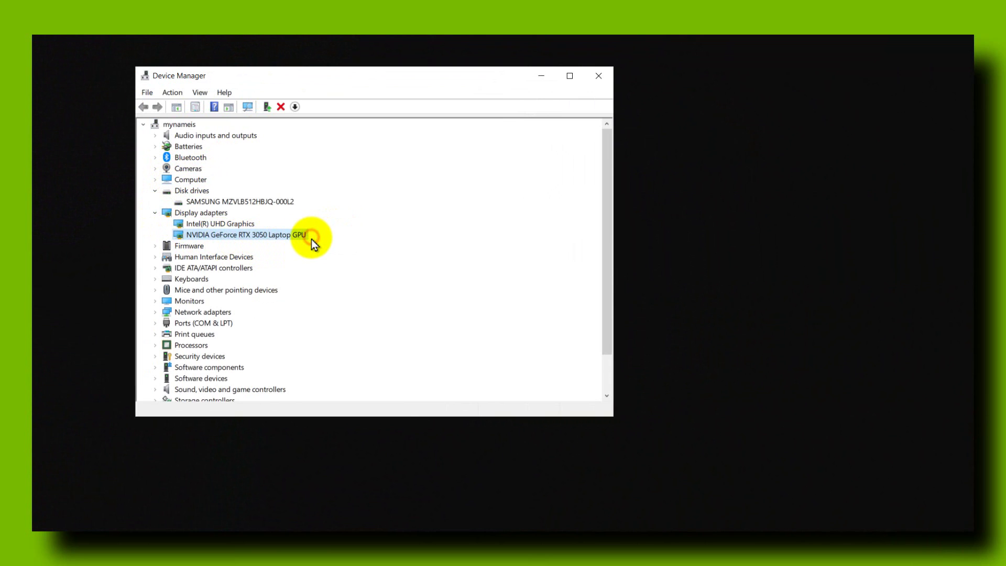
right_click(275, 234)
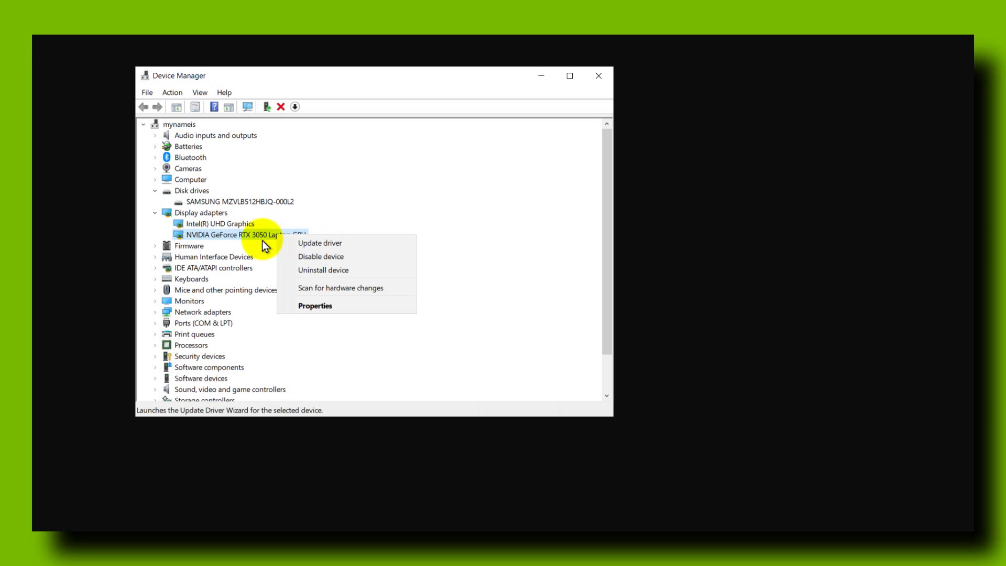
click(300, 244)
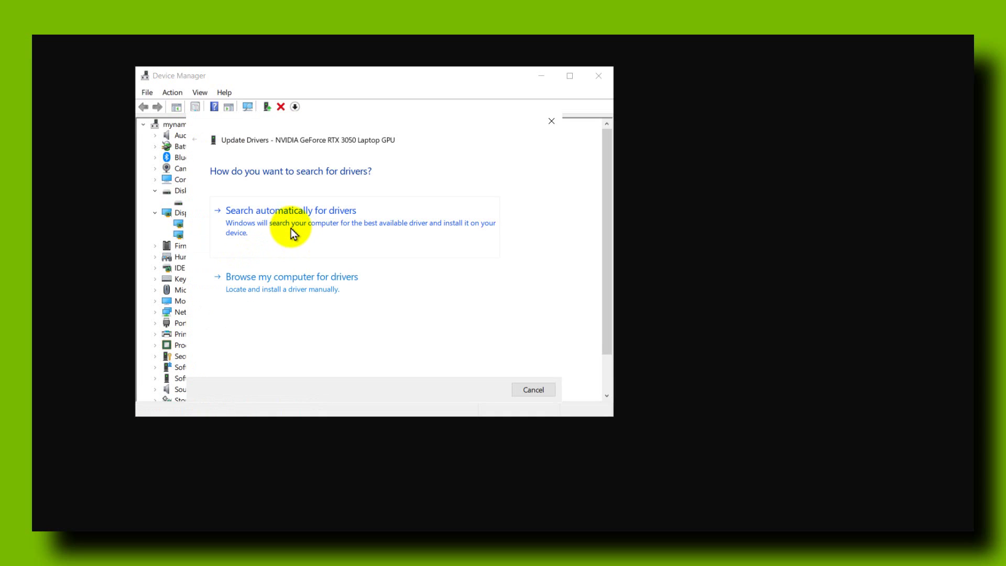
click(291, 231)
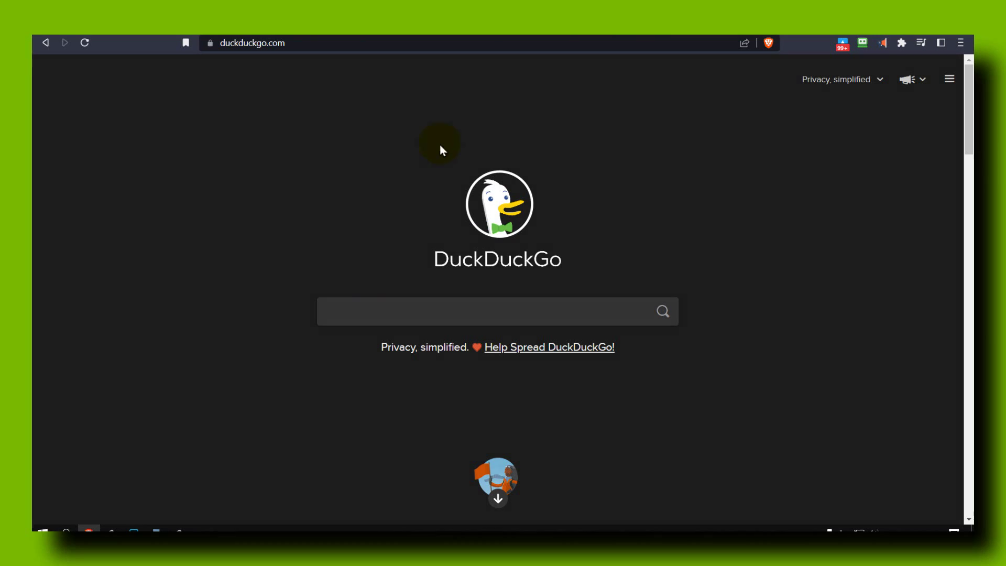
Enter 'nvidia update drivers' into the DuckDuckGo search box
click(530, 303)
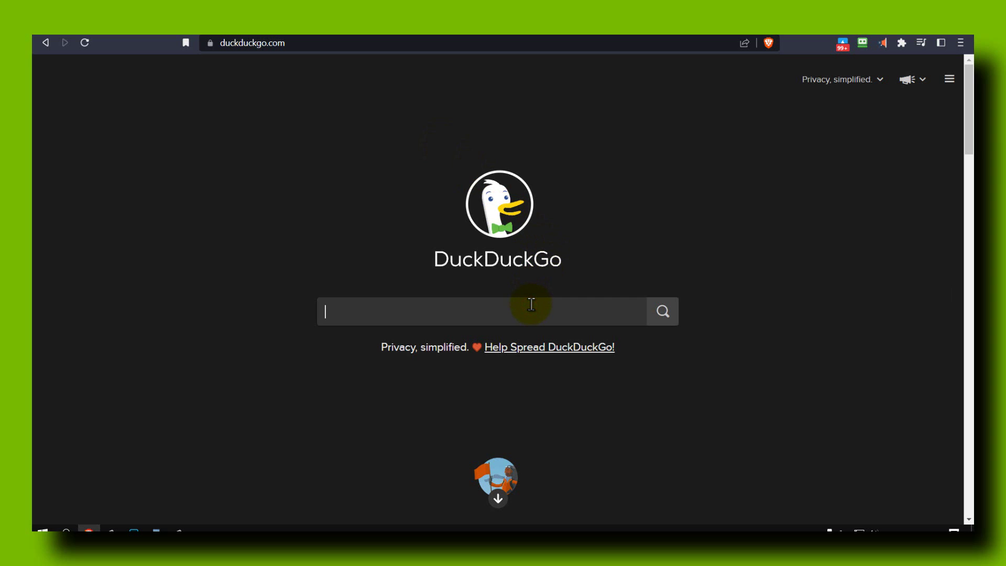
text(nvidia)
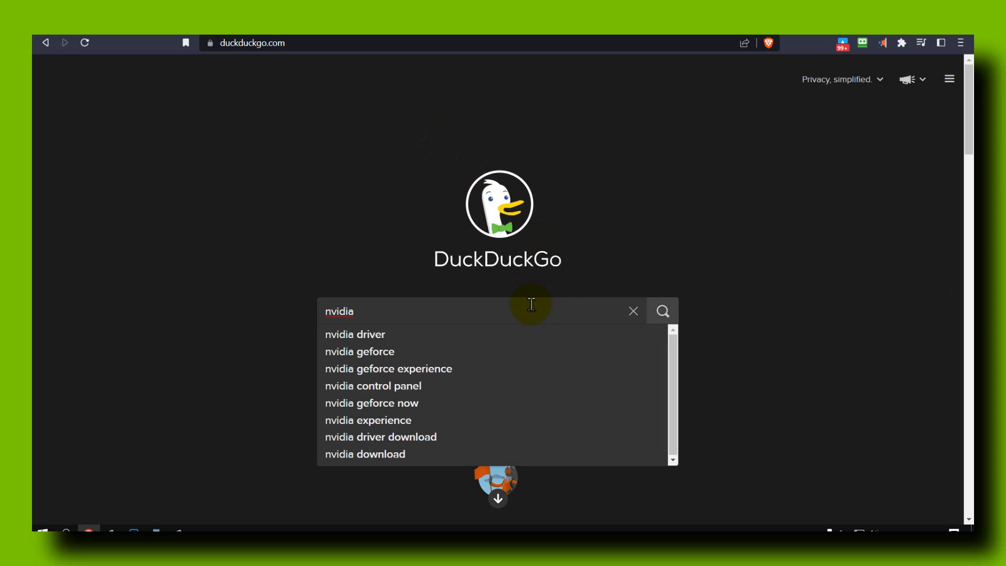
text( update drivers)
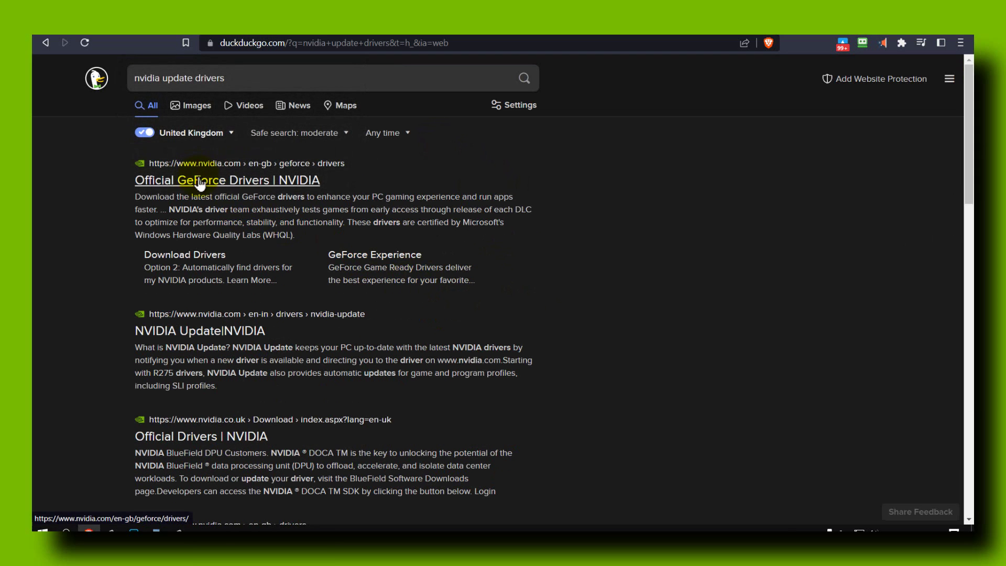
Open the Official GeForce Drivers result, reject cookies, and scroll to review Manual Driver Search
click(209, 182)
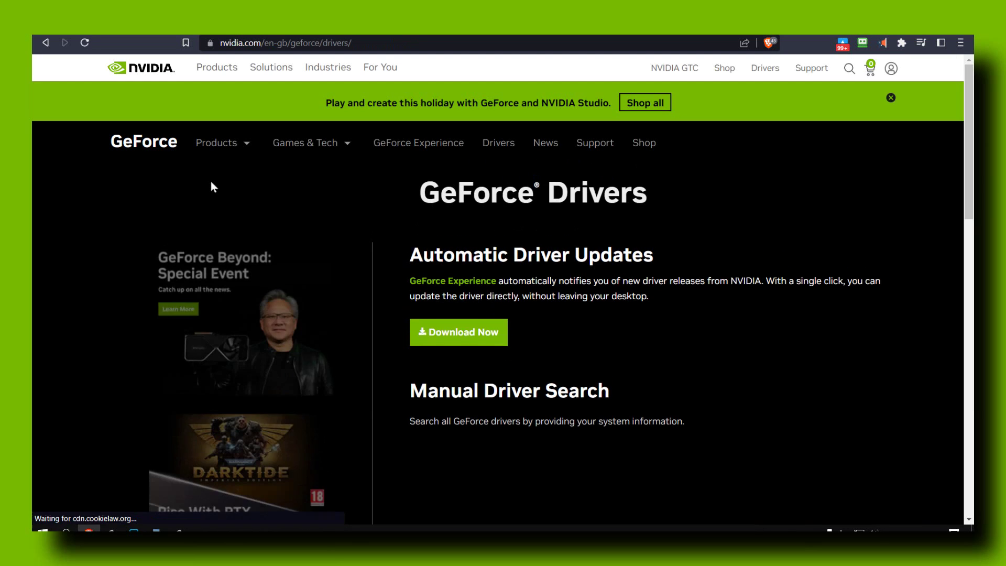
click(556, 332)
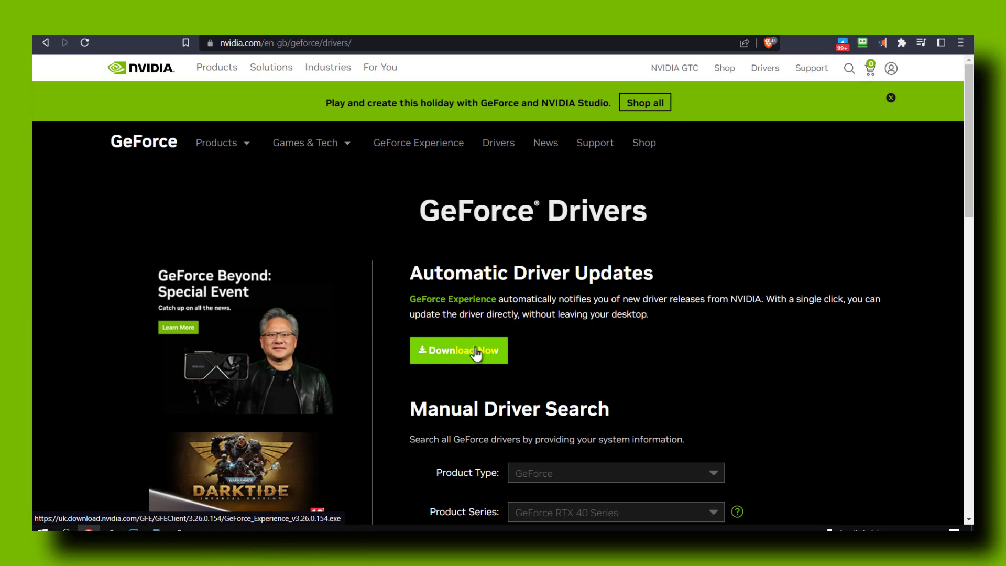
scroll(456, 348, down, 2)
scroll(451, 335, down, 2)
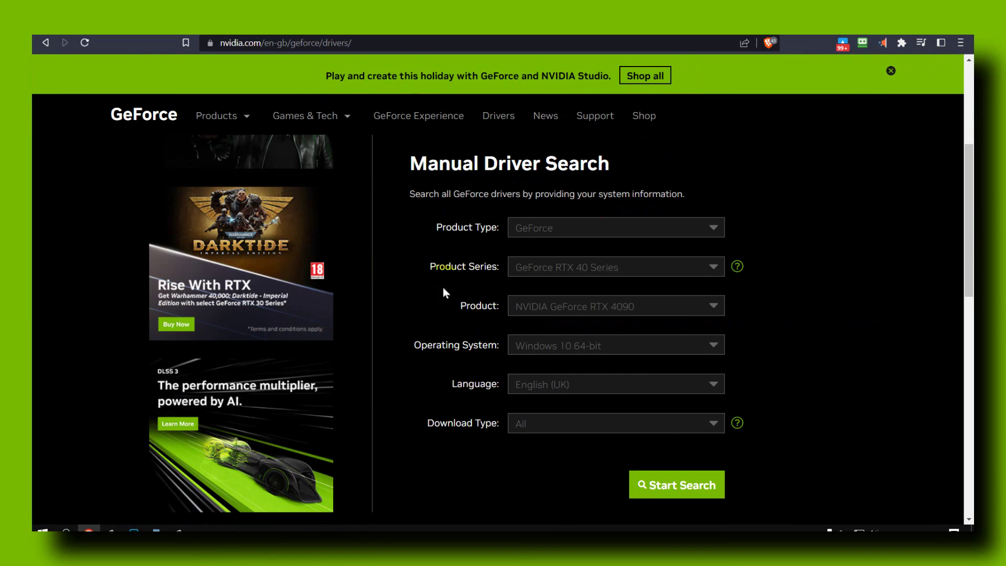
scroll(445, 265, up, 4)
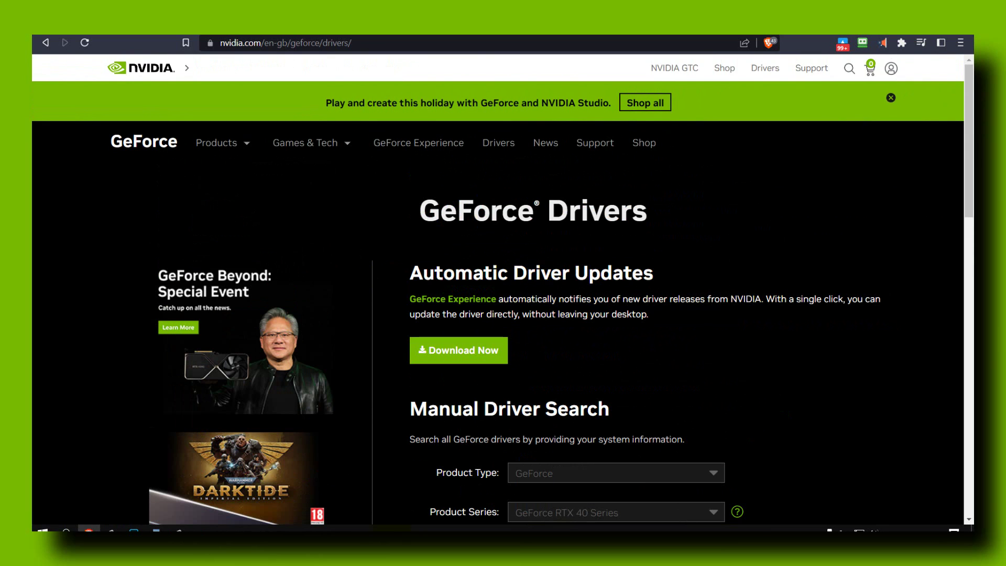
right_click(409, 528)
click(427, 472)
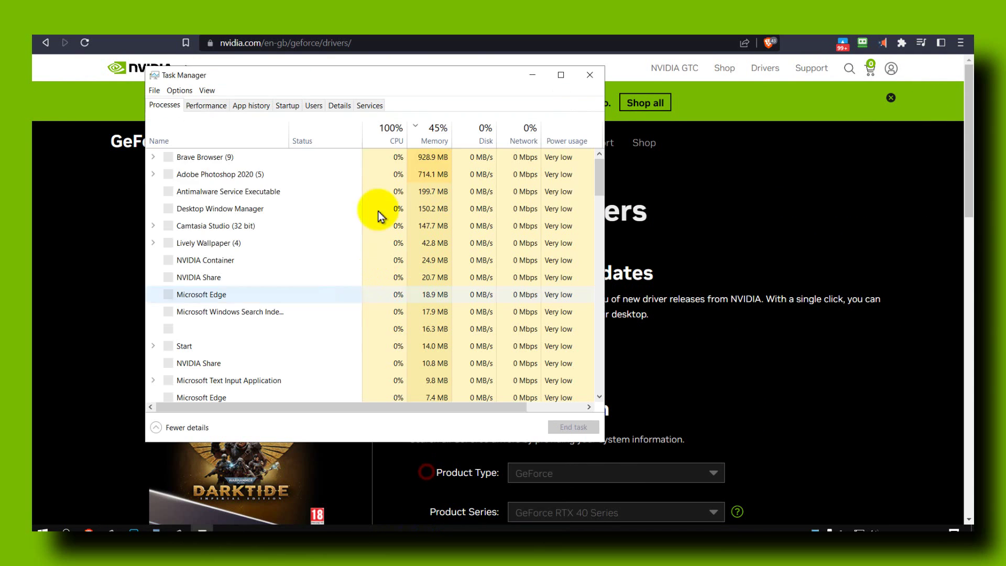
drag(381, 85, 427, 112)
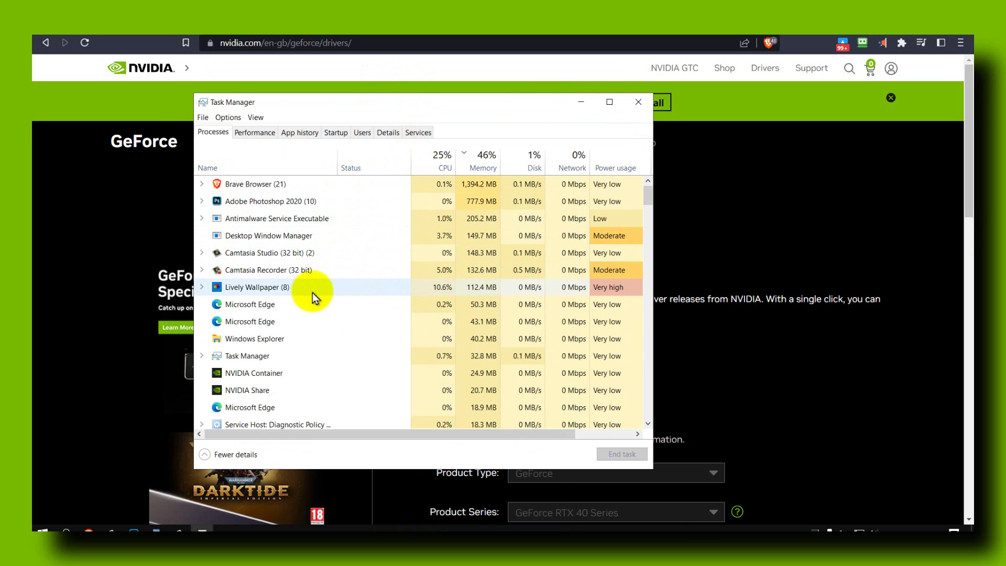
click(286, 288)
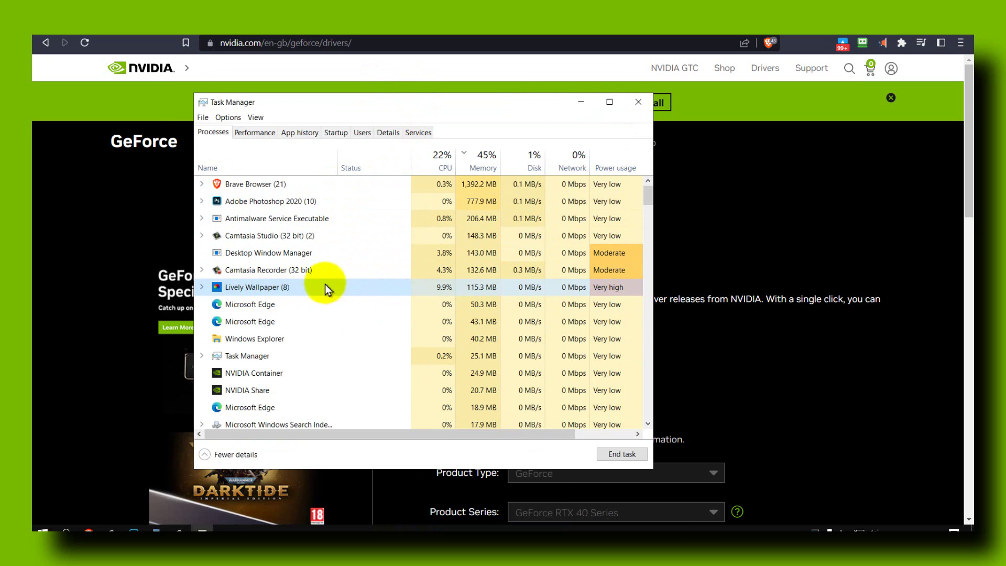
click(249, 239)
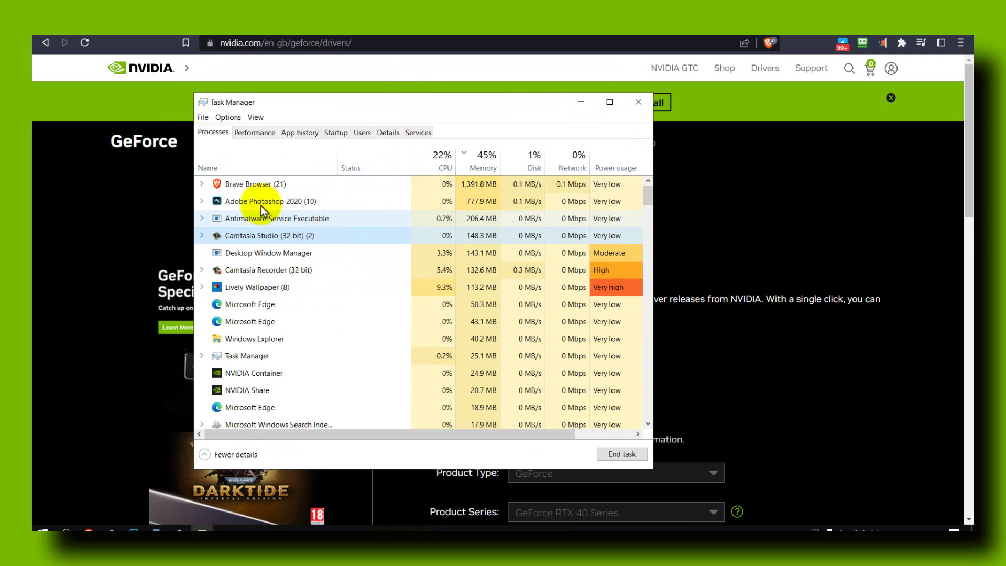
click(261, 201)
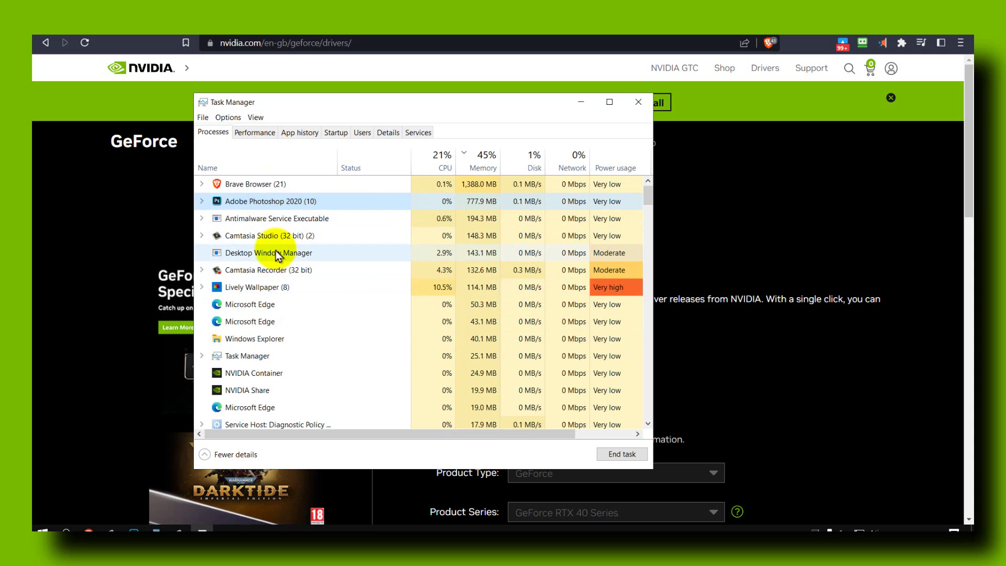
click(633, 110)
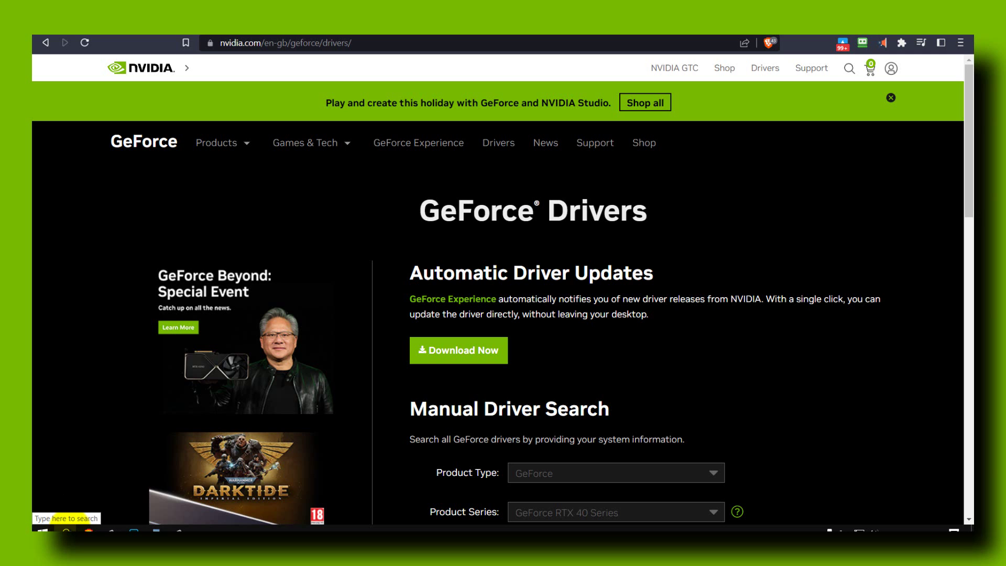
Find Background apps by searching 'back', then toggle 'Let apps run in the background' on and off
click(66, 528)
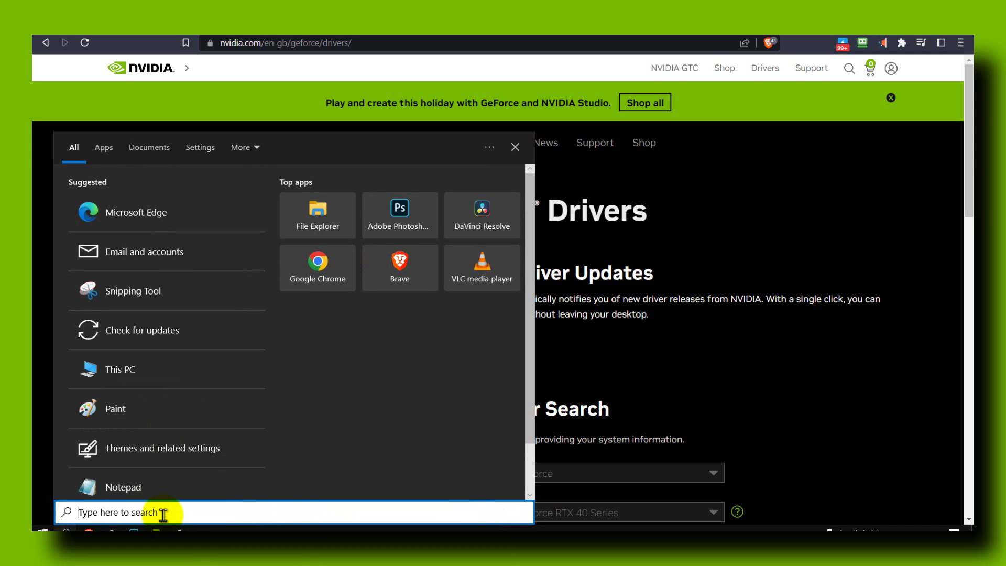
text(back)
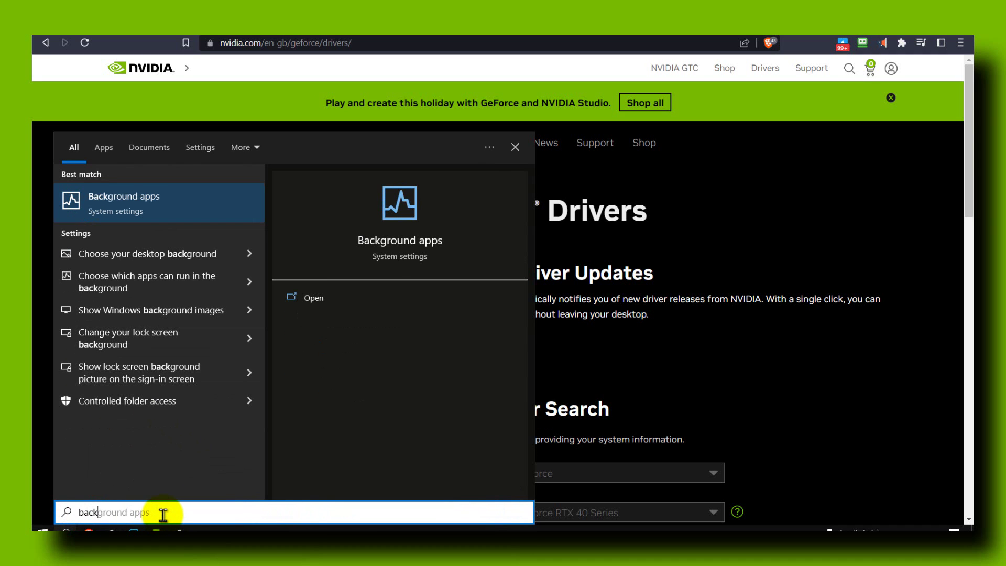
click(141, 211)
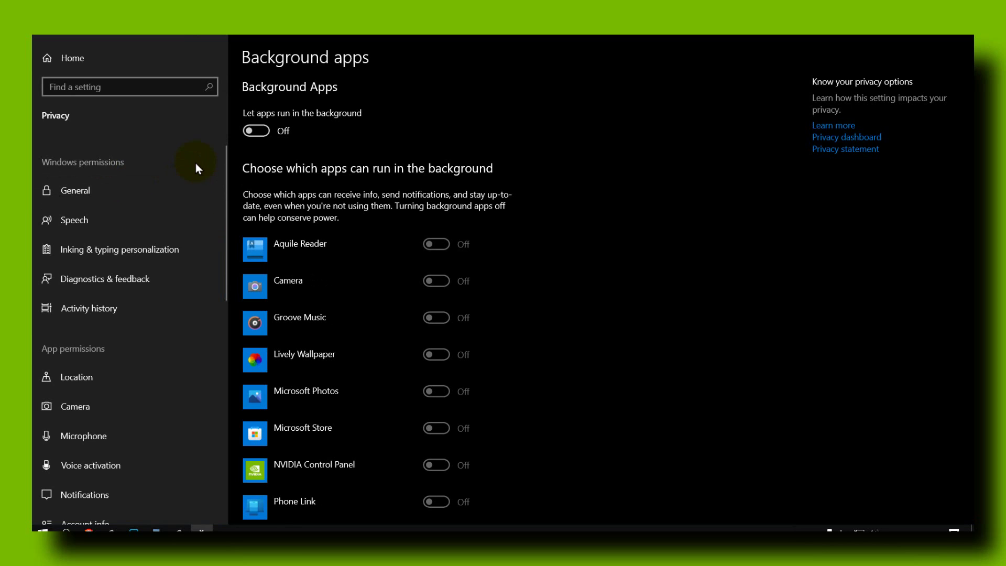
click(262, 132)
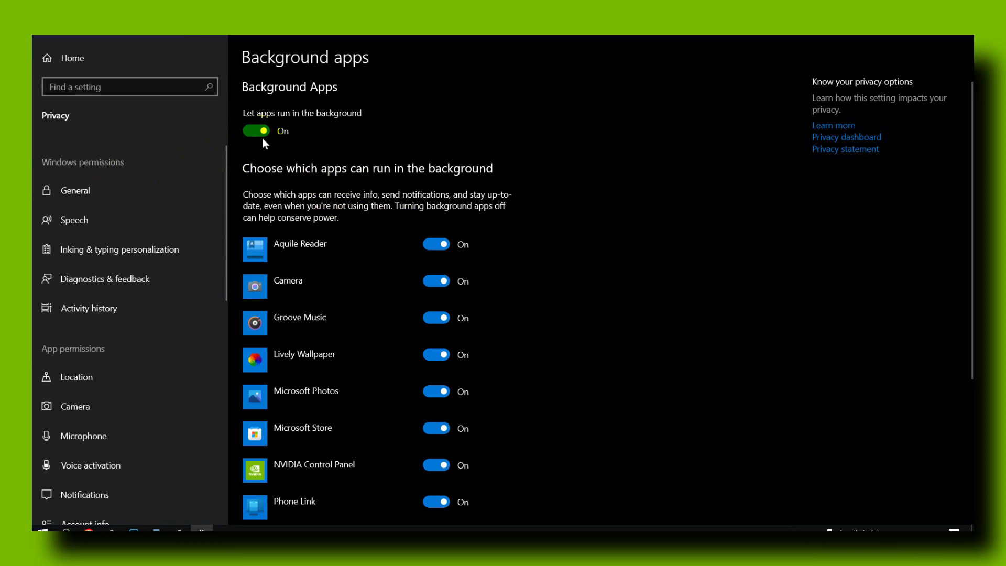
click(262, 132)
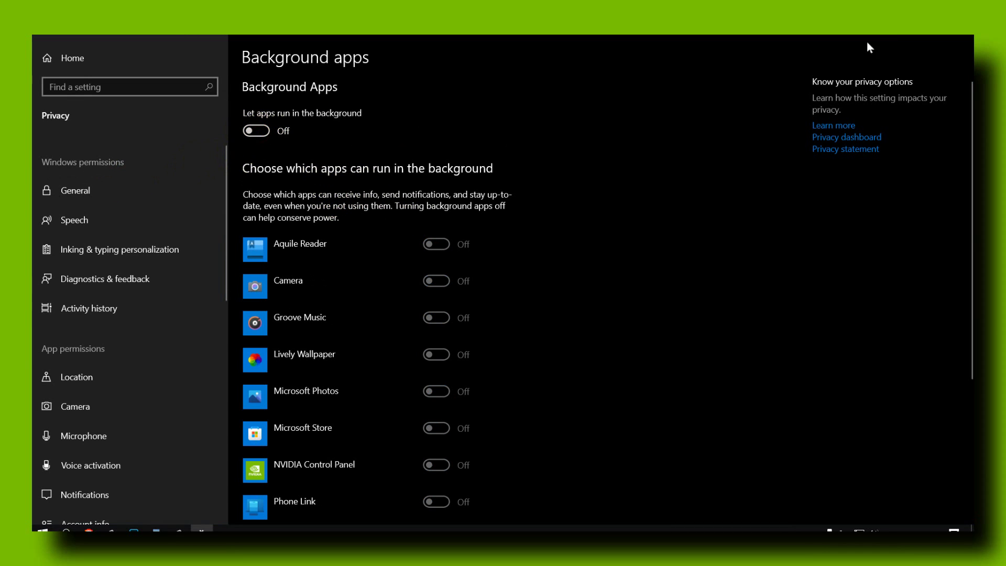
Open Task Manager's Startup list sorted by Status and check the Edge and Realtek entries
key(alt+Tab)
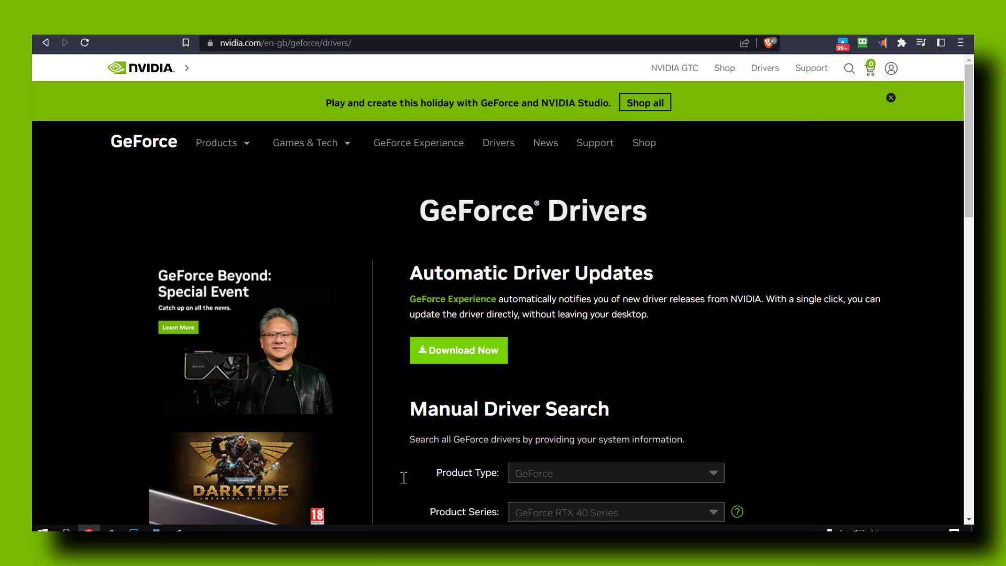
right_click(403, 528)
click(435, 474)
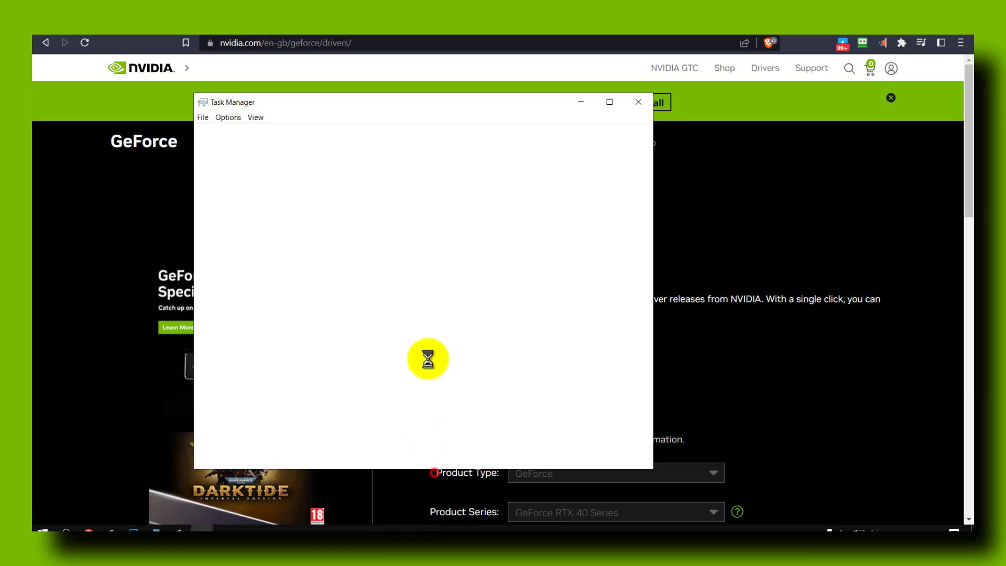
click(334, 132)
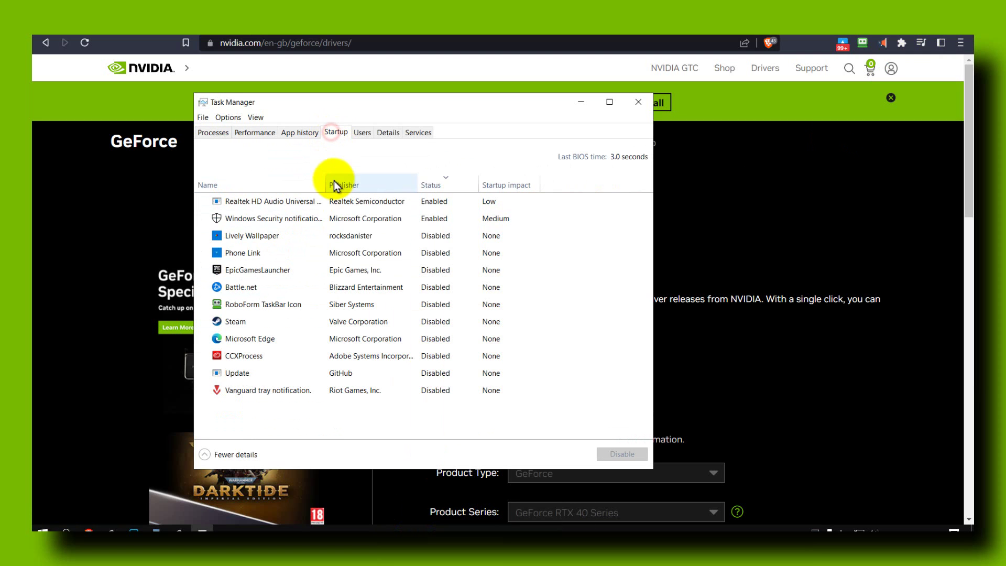
click(438, 187)
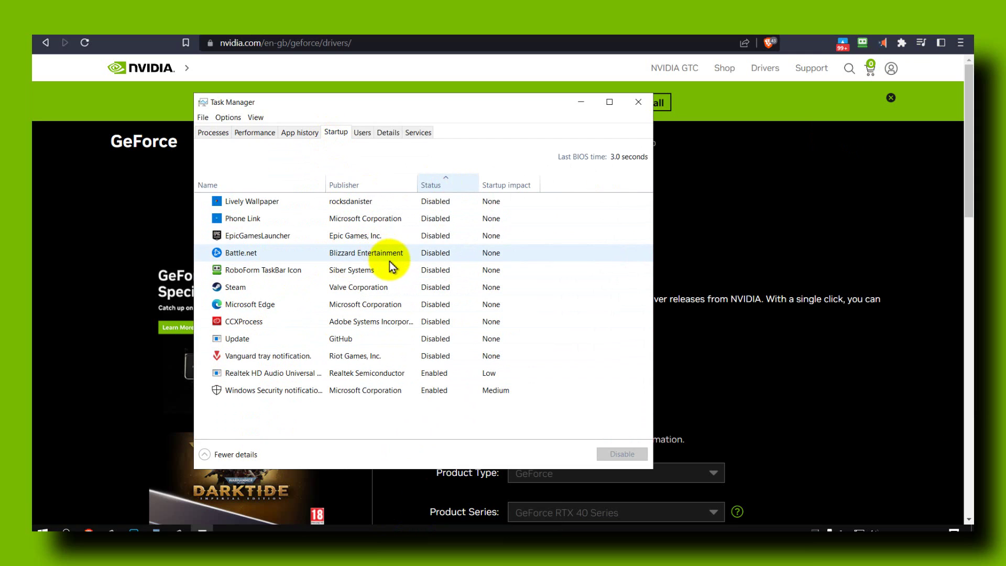
click(448, 306)
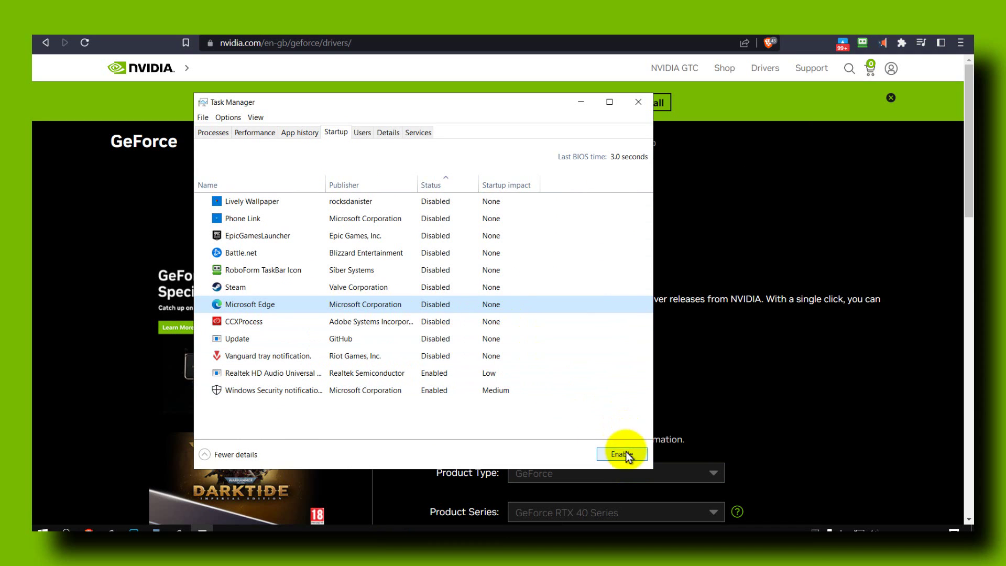
click(483, 373)
click(639, 104)
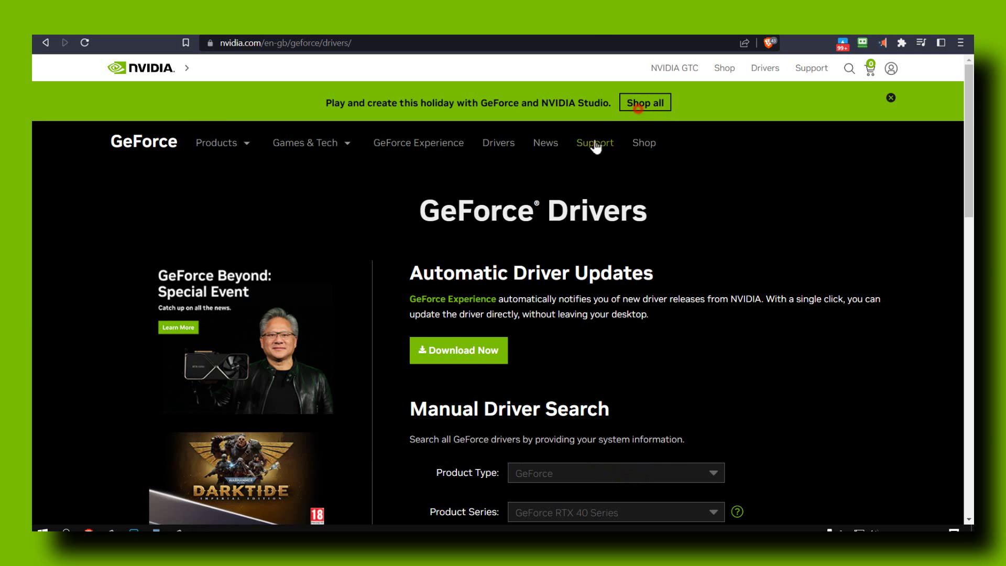